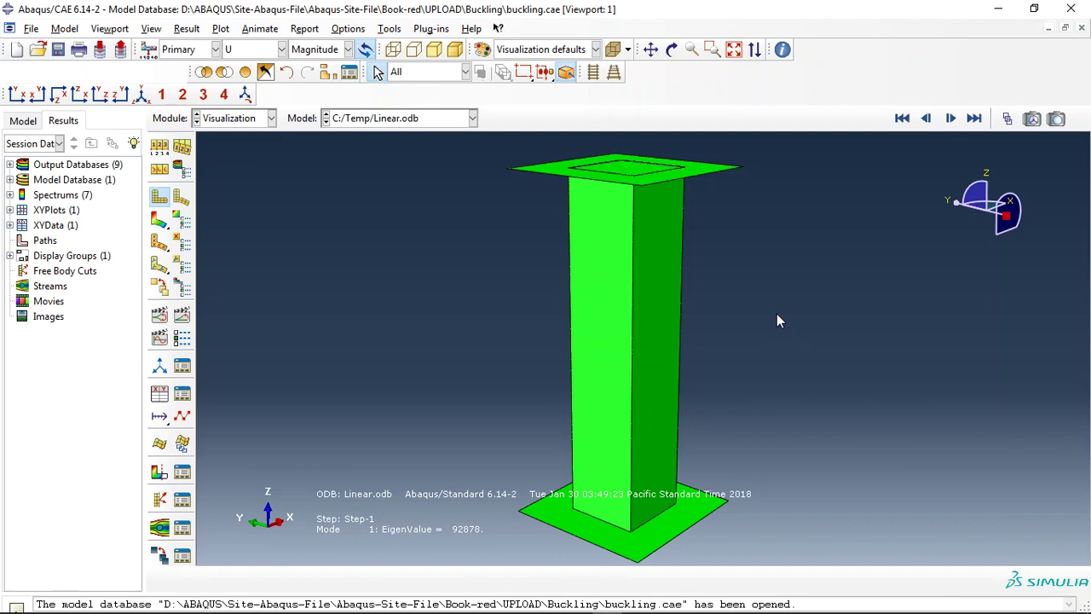
Orbit the column, plot displacement-magnitude contours, and step to buckling mode 3 (eigenvalue 1.05576E+05).
left_click(672, 48)
mouse_move(738, 339)
left_mouse_down()
mouse_move(722, 271)
mouse_move(741, 270)
left_mouse_up()
left_click(158, 219)
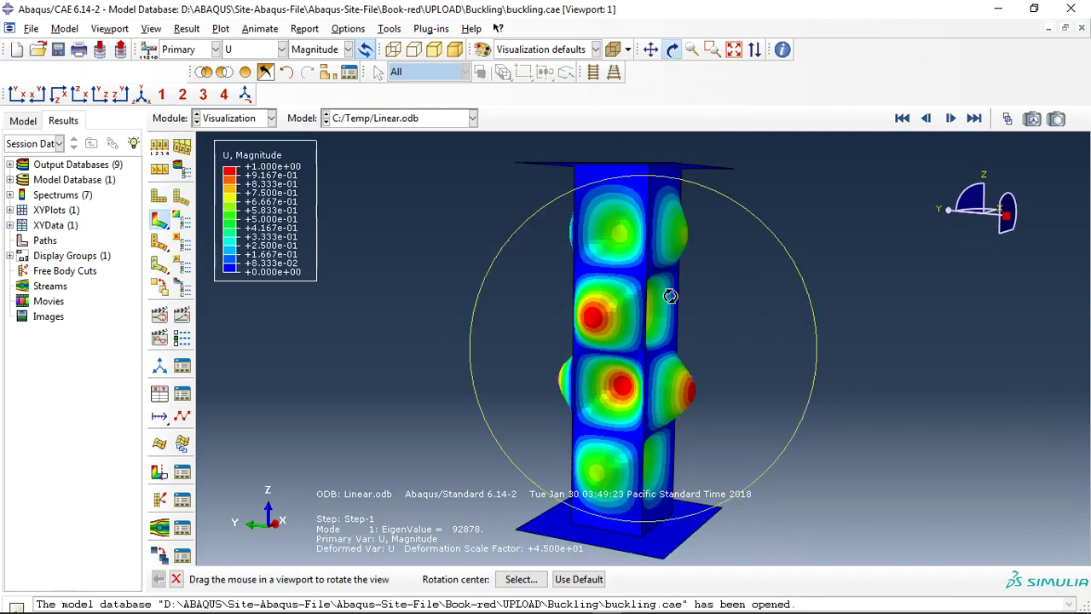
mouse_move(671, 297)
left_mouse_down()
mouse_move(699, 335)
mouse_move(580, 373)
mouse_move(614, 390)
mouse_move(601, 332)
mouse_move(653, 373)
mouse_move(662, 361)
mouse_move(662, 373)
left_mouse_up()
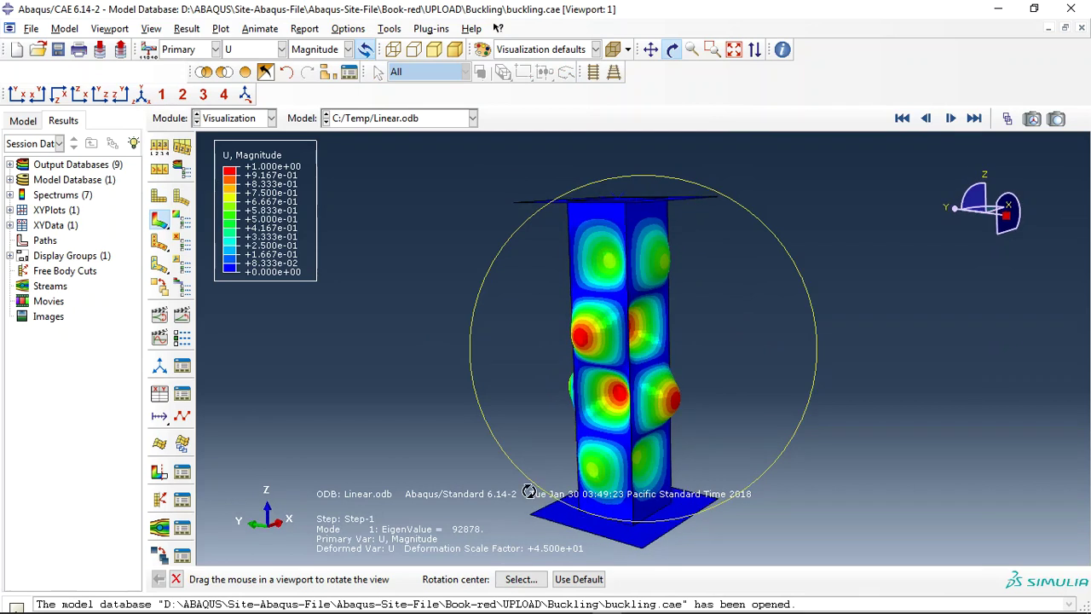
key("Escape")
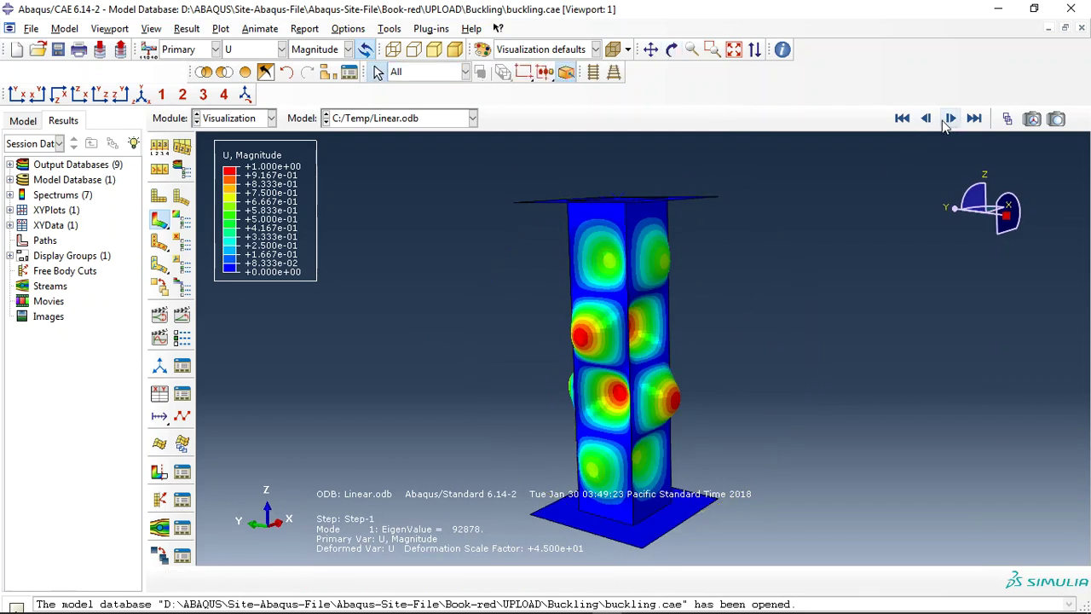
left_click(951, 119)
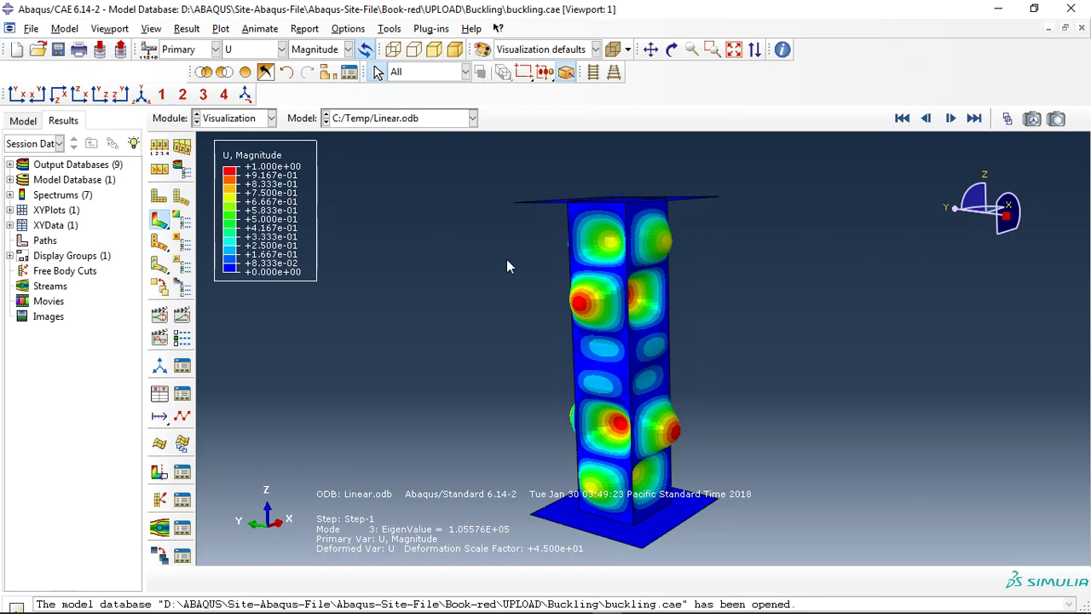
Switch to Nonlinear.odb, fit the column in view, and orbit it to a new angle.
left_click(325, 123)
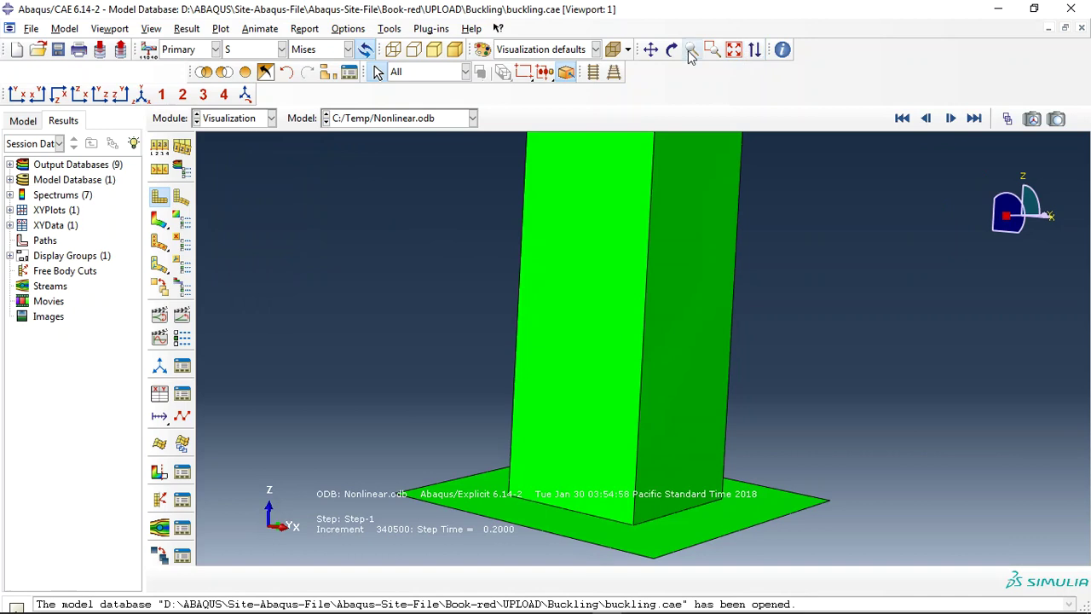
left_click(733, 53)
left_click(672, 49)
mouse_move(719, 185)
left_mouse_down()
mouse_move(670, 243)
mouse_move(702, 281)
mouse_move(670, 258)
left_mouse_up()
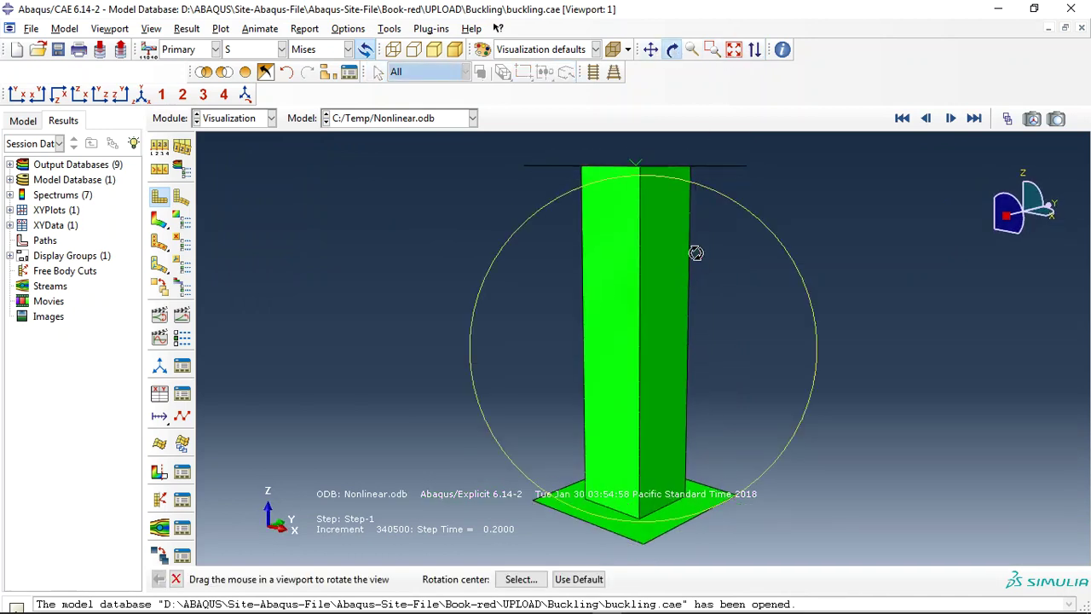
key("Escape")
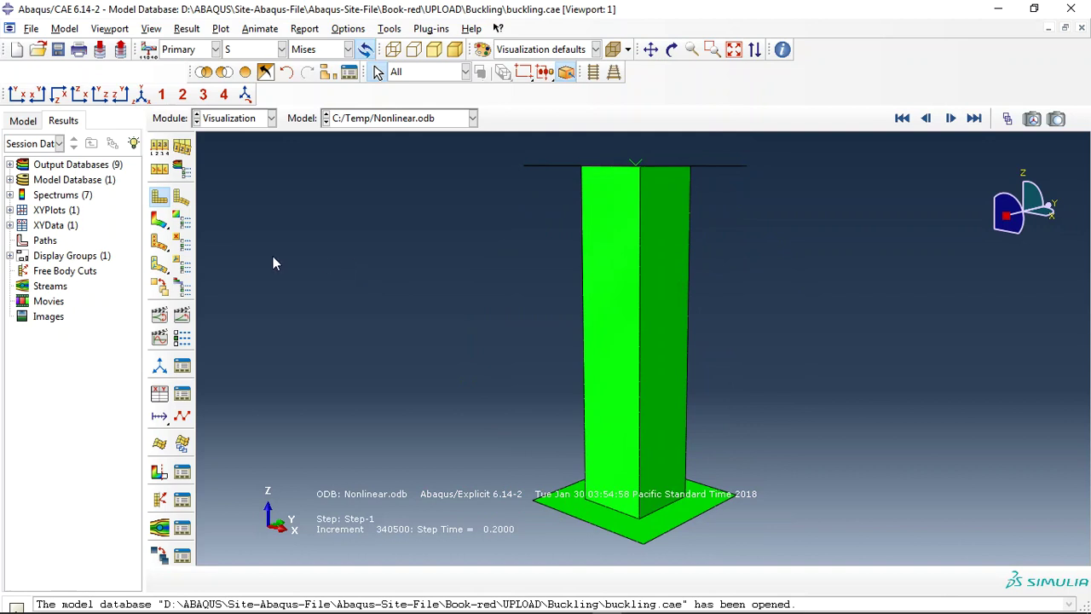
Plot Mises contours, animate the crushing, and show the final frame at step time 0.2.
left_click(158, 223)
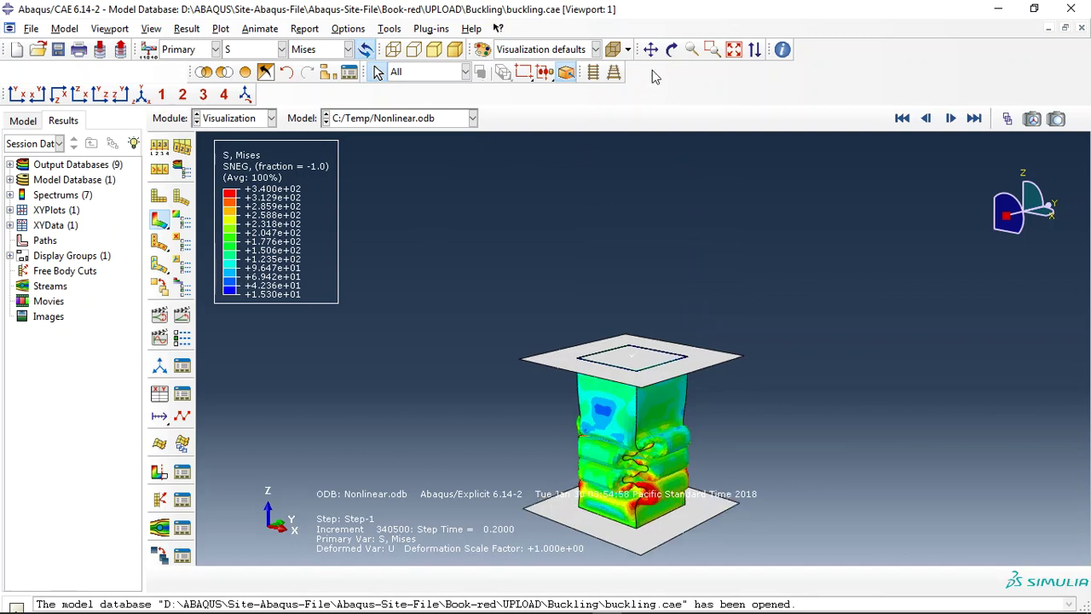
left_click(671, 50)
mouse_move(689, 272)
left_mouse_down()
mouse_move(699, 234)
mouse_move(691, 277)
left_mouse_up()
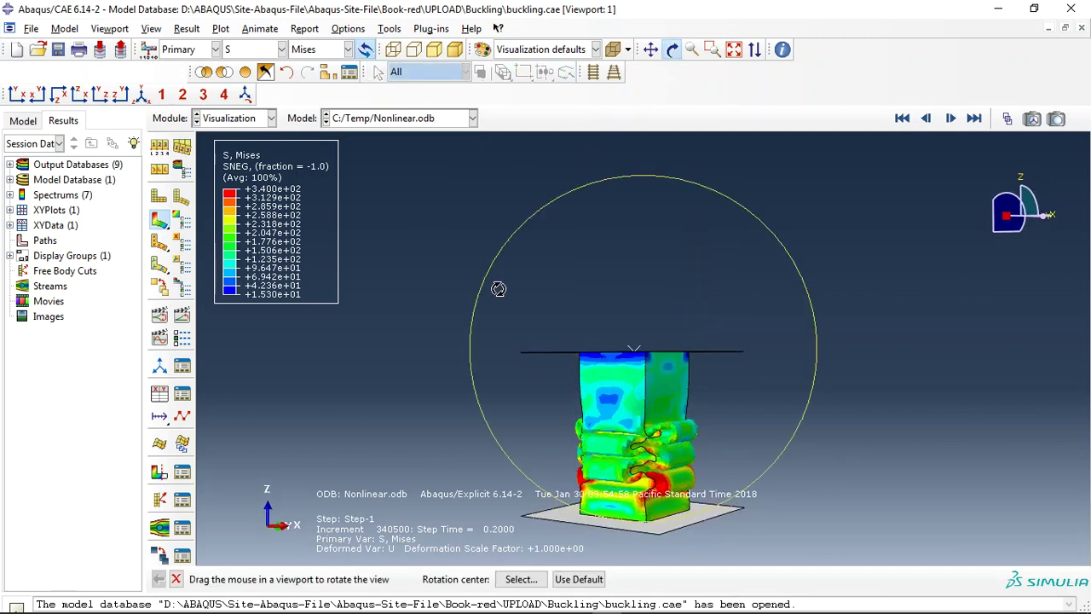
key("Escape")
left_click(184, 316)
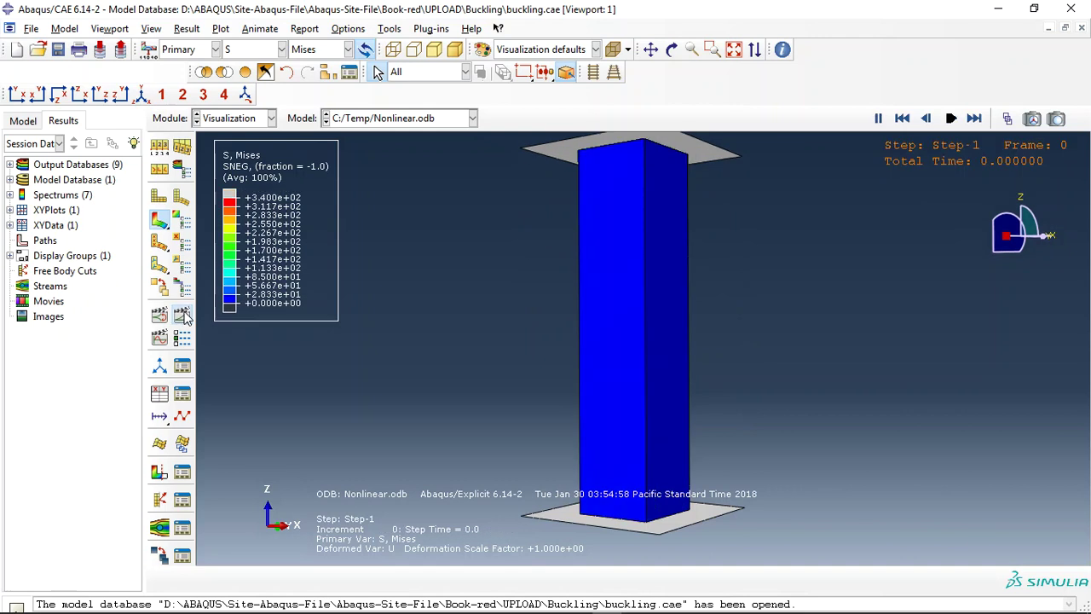
left_click(185, 316)
left_click(975, 118)
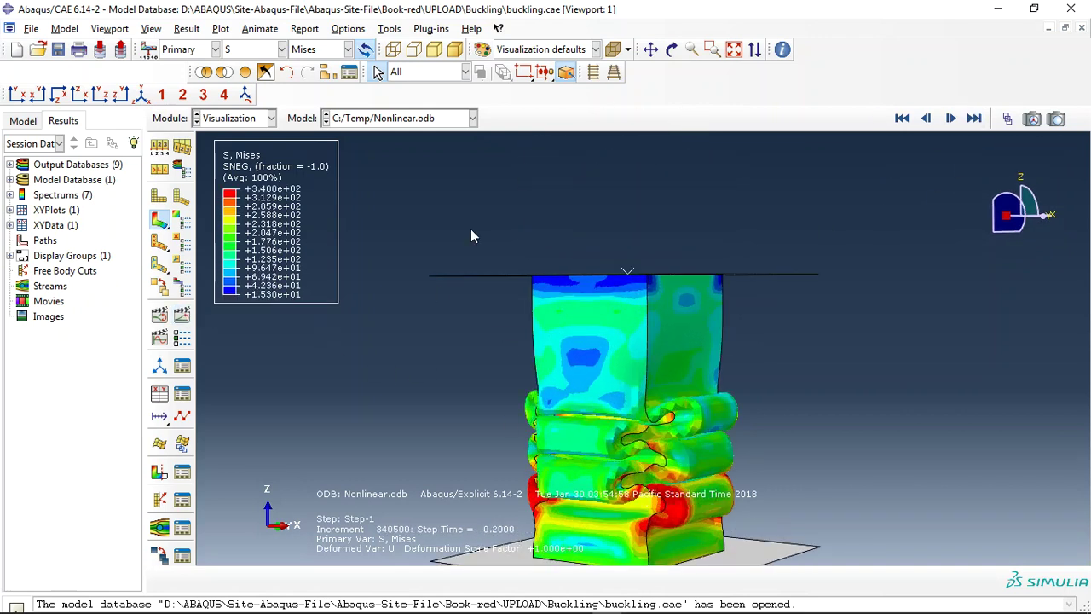
Open the saved XY data list and plot a curve against time.
left_click(183, 393)
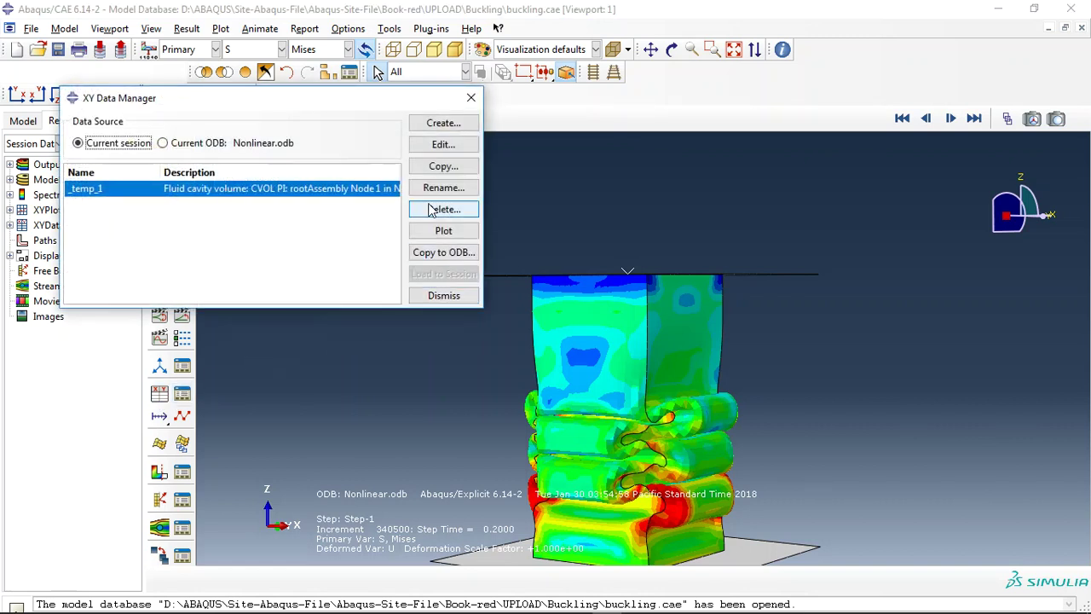
left_click(444, 230)
left_click_drag(434, 104, 470, 233)
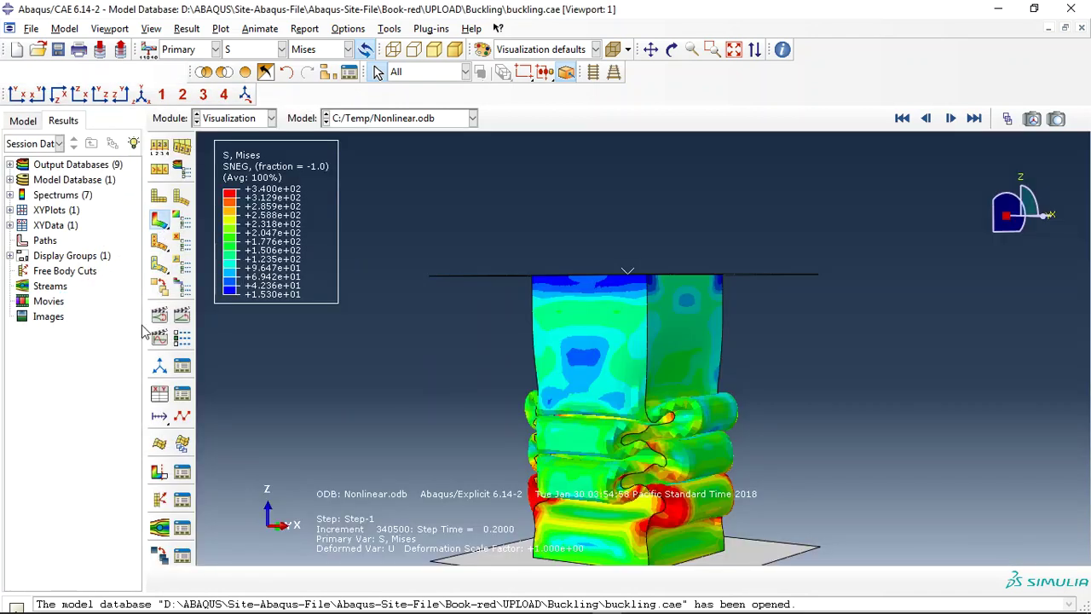
Save the RF3 reaction force history from the ODB as XY data named 'RF'.
left_click(160, 220)
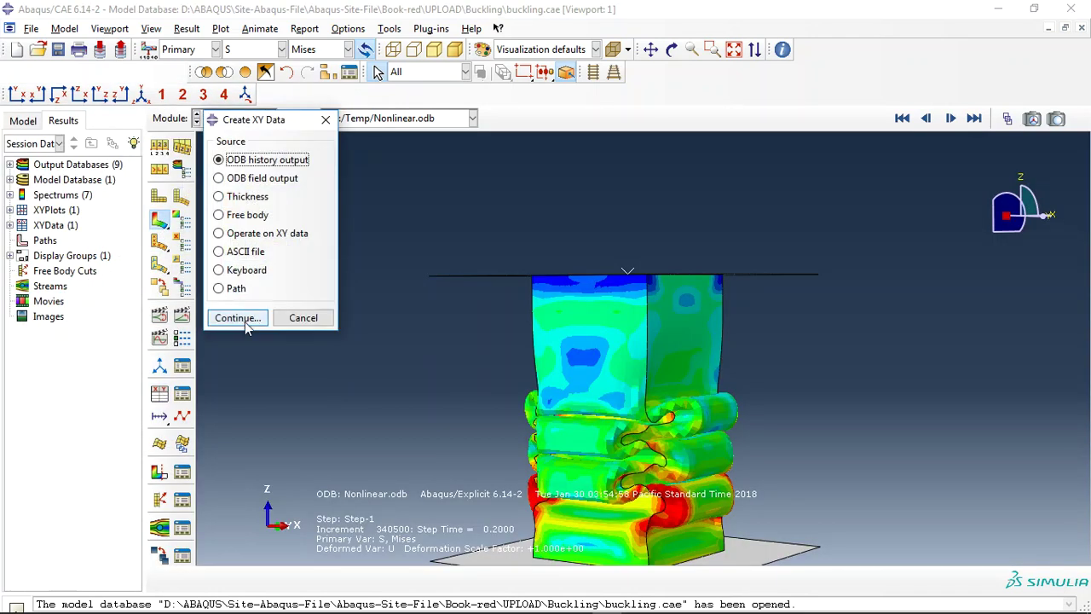
left_click(236, 317)
left_click(167, 269)
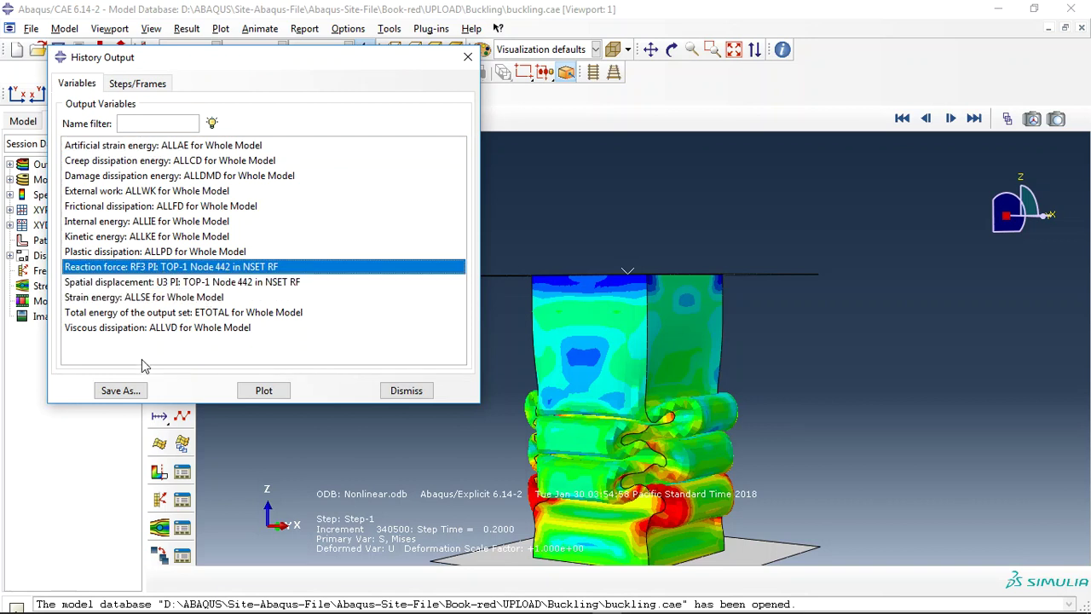
left_click(132, 390)
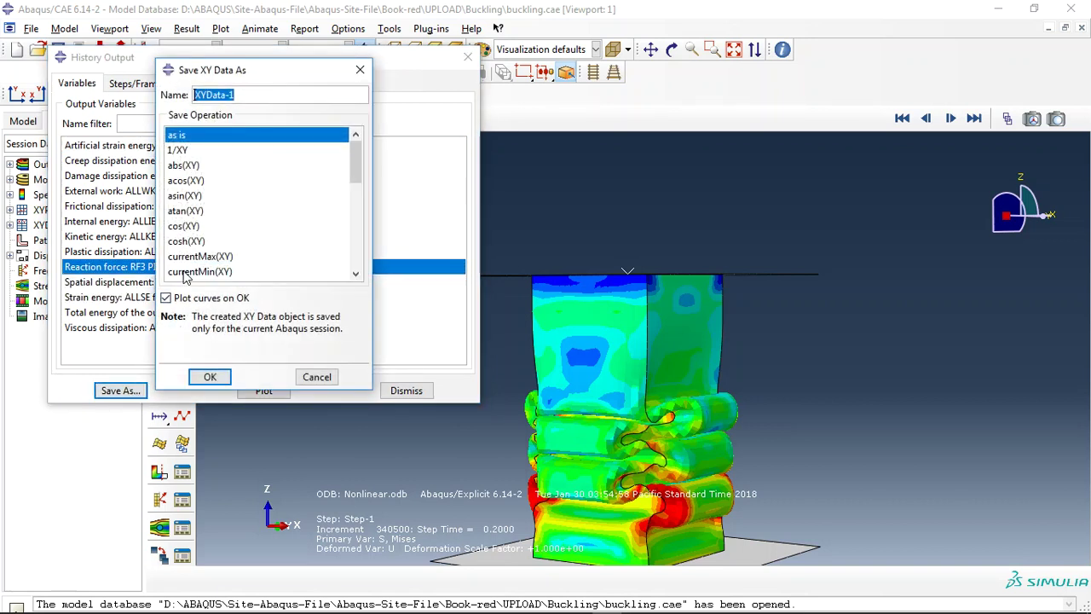
type("RF")
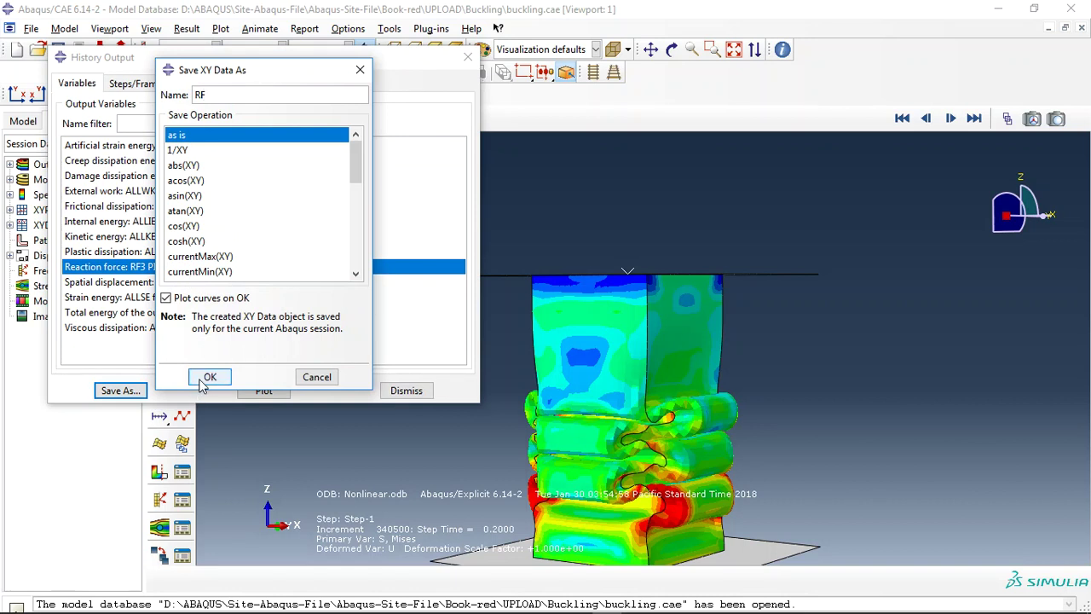
left_click(209, 377)
Save the U3 displacement history as XY data named 'U'.
left_click(136, 282)
left_click(123, 391)
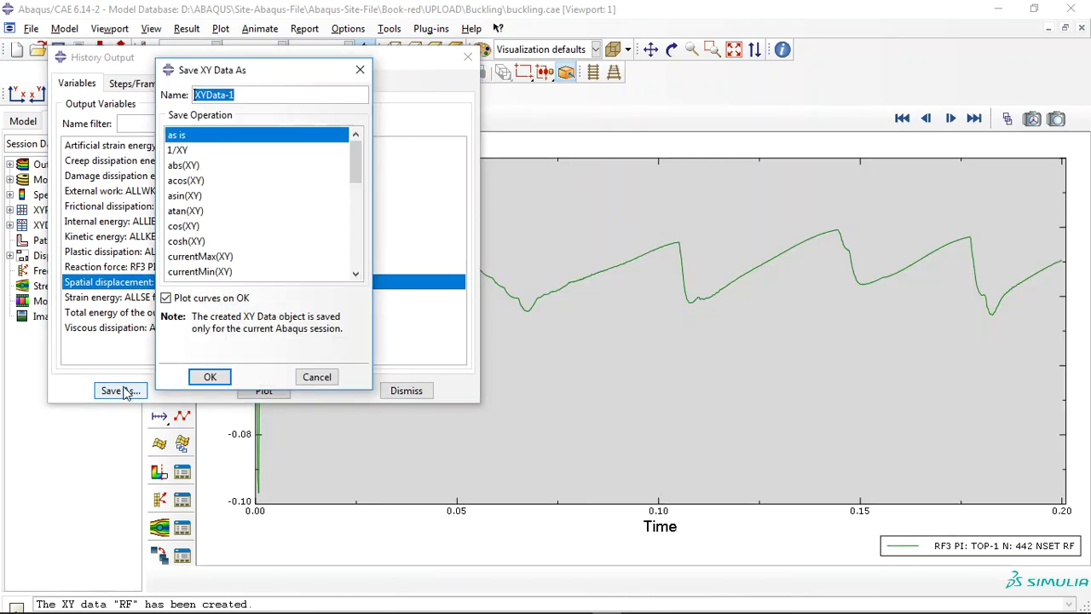
type("U")
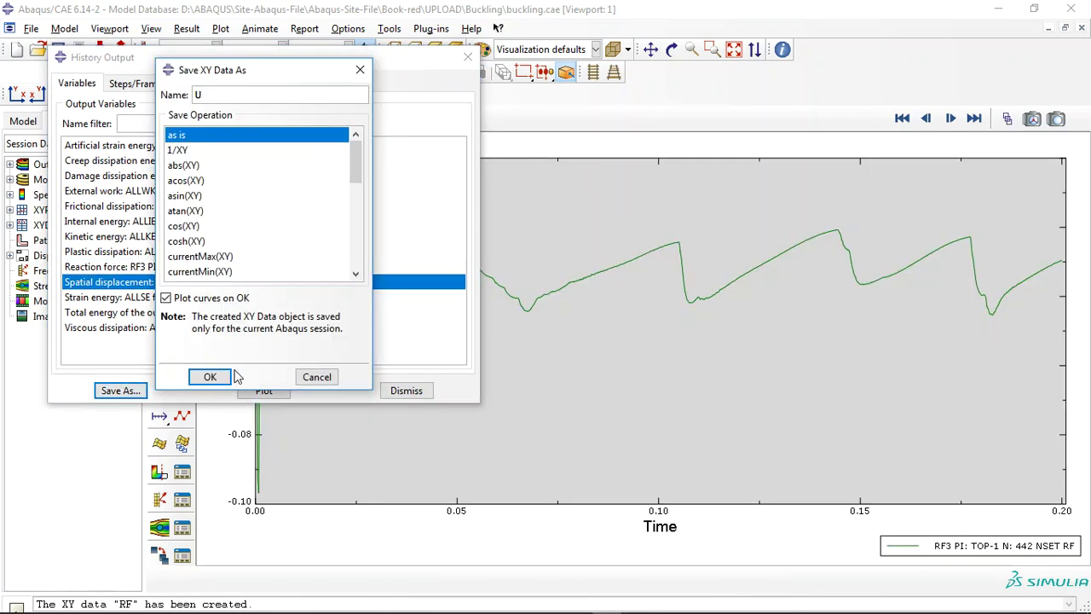
left_click(213, 377)
left_click(397, 389)
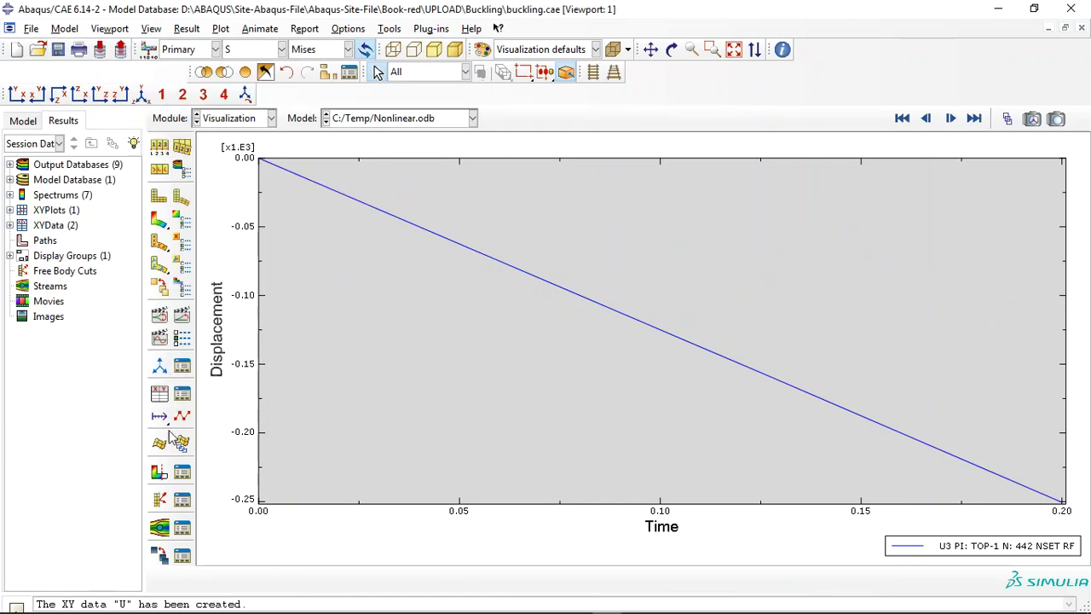
Start a new XY data operation that combines existing XY data.
left_click(160, 394)
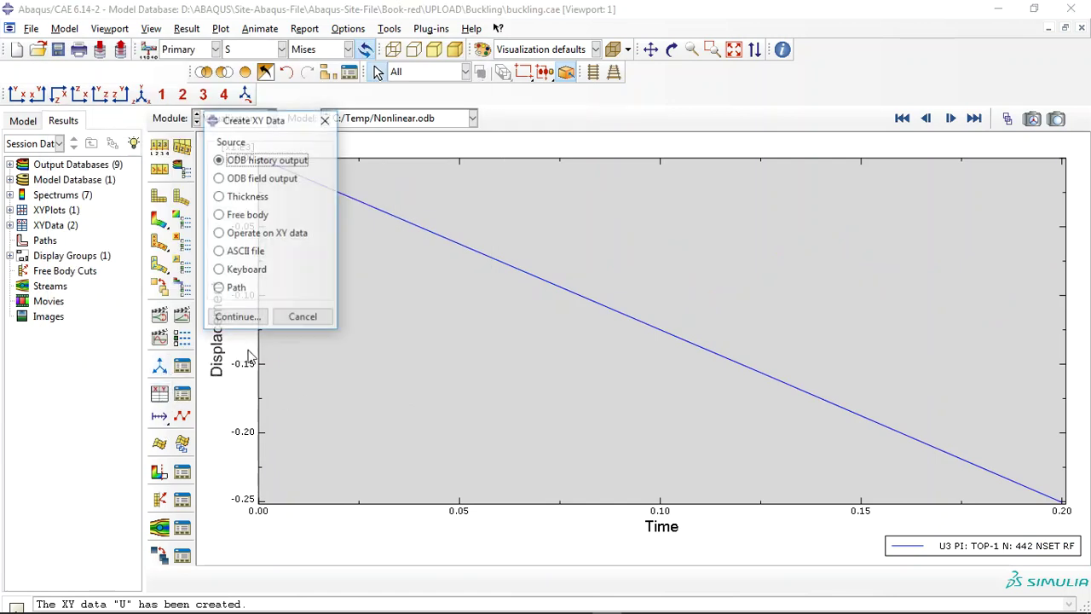
left_click(309, 239)
left_click(248, 317)
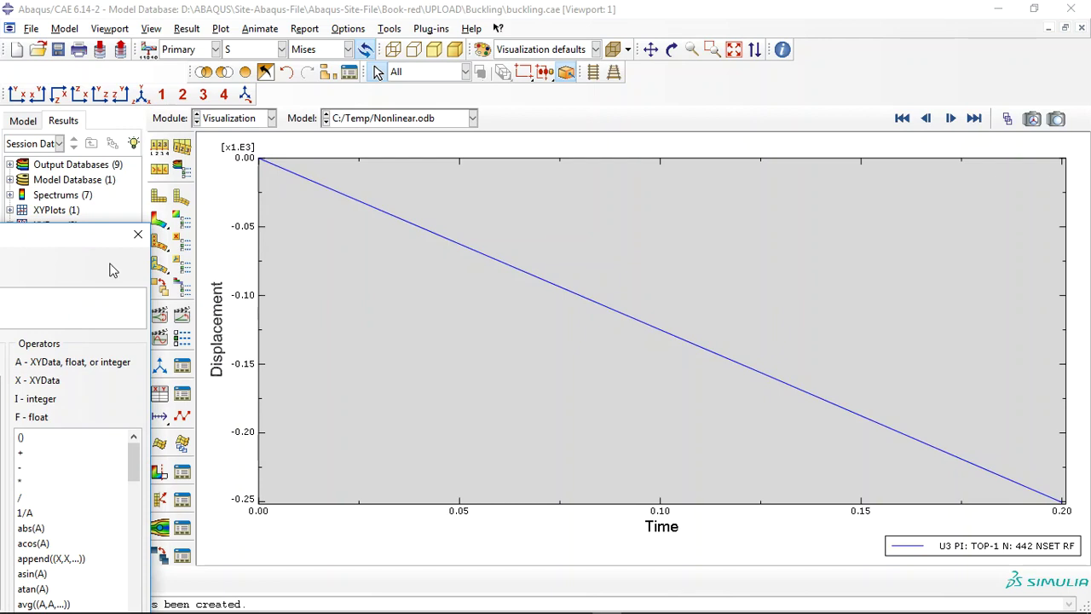
left_click_drag(386, 156, 458, 83)
scroll(473, 410, "down", 2)
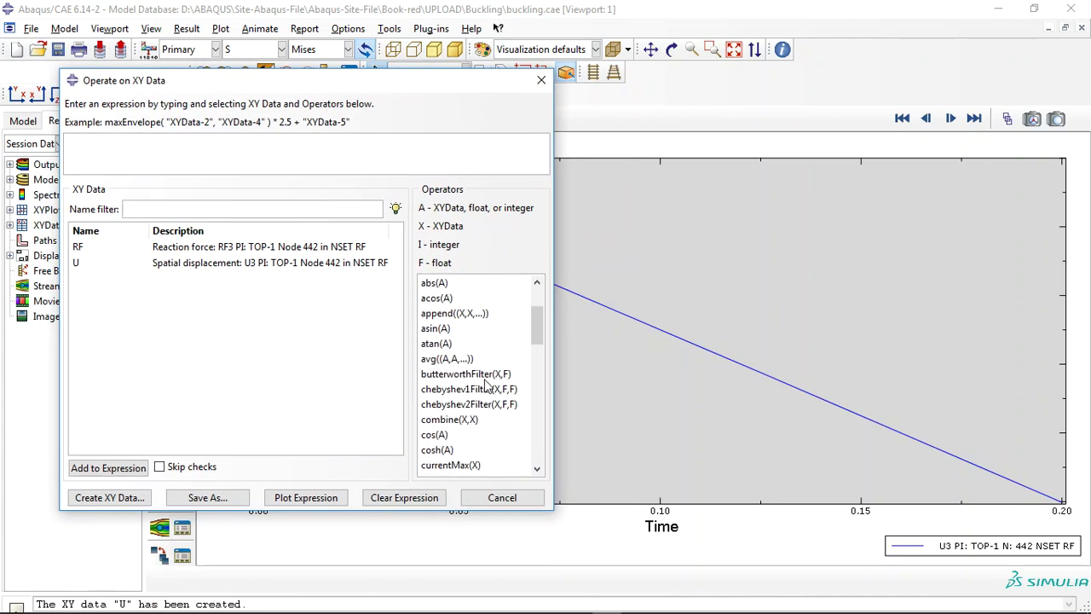
Plot combine(-U, -RF) as the force–displacement curve, then redisplay the column's Mises contours.
double_click(452, 420)
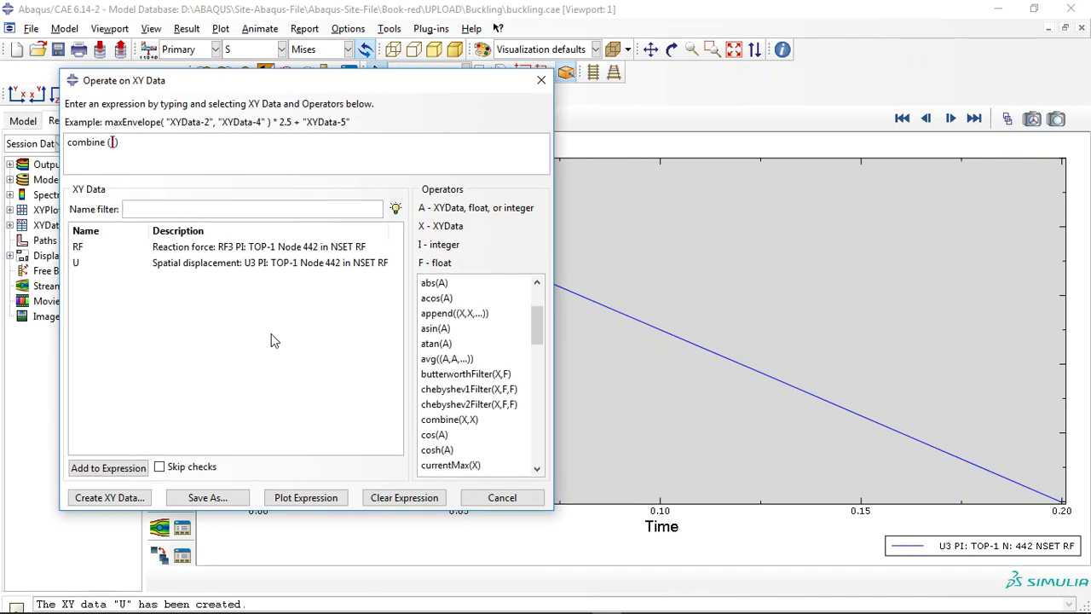
double_click(173, 267)
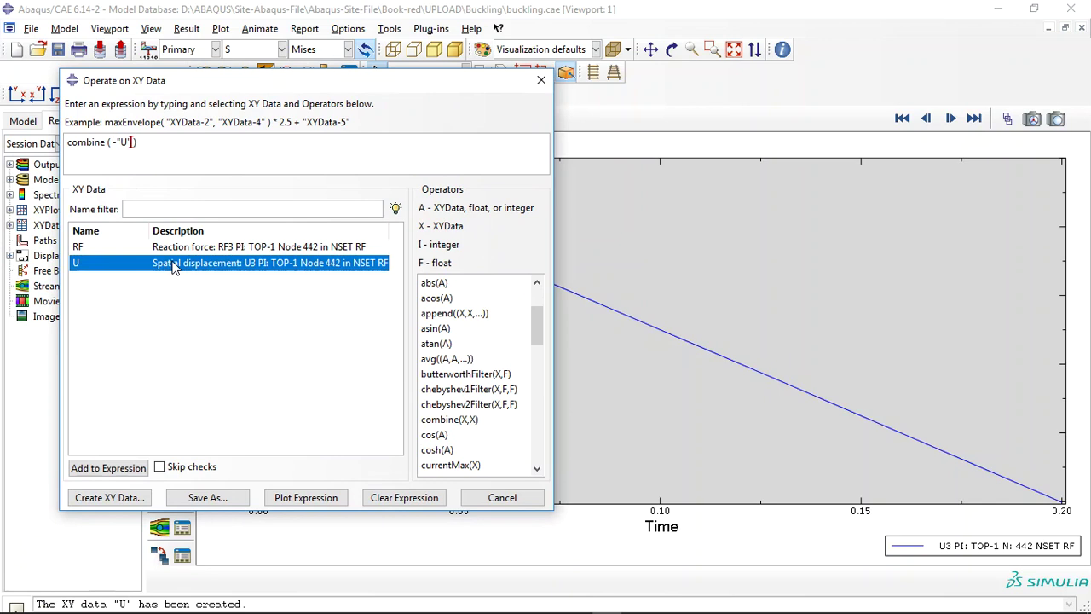
type(",")
double_click(174, 247)
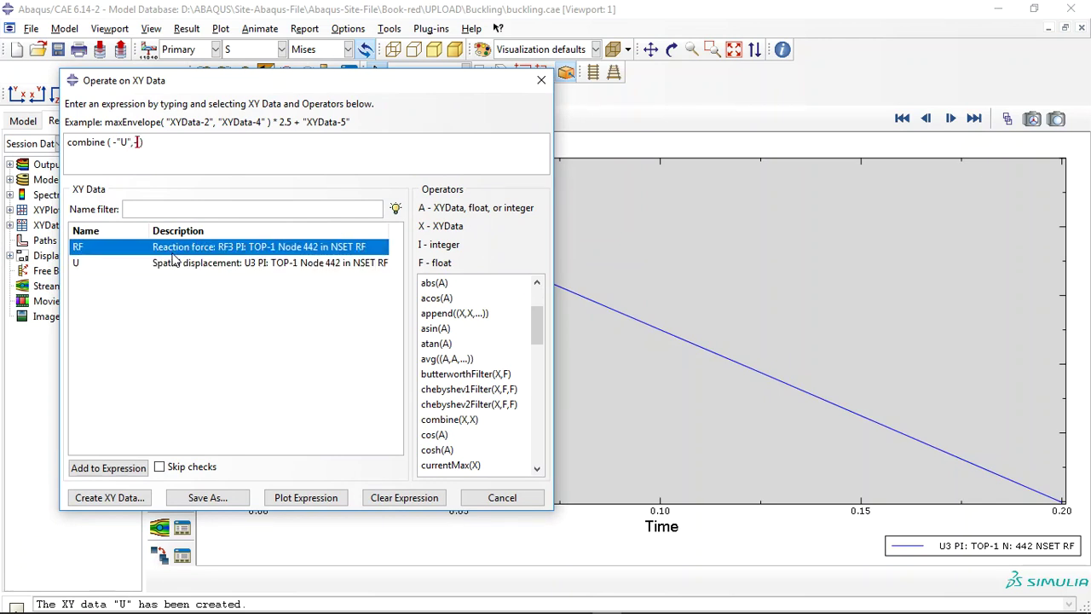
left_click(288, 498)
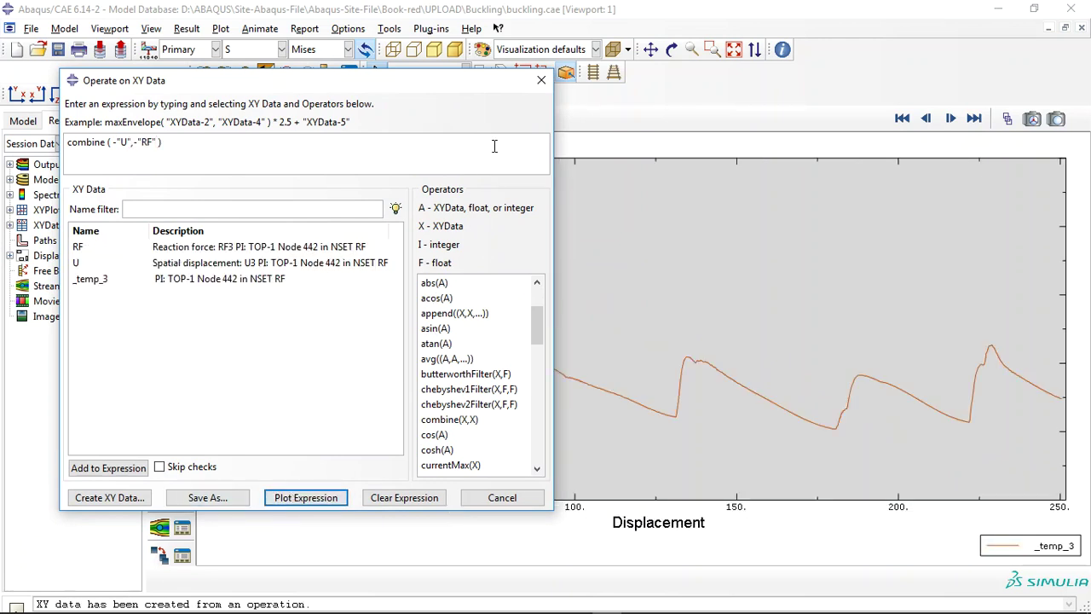
left_click(540, 80)
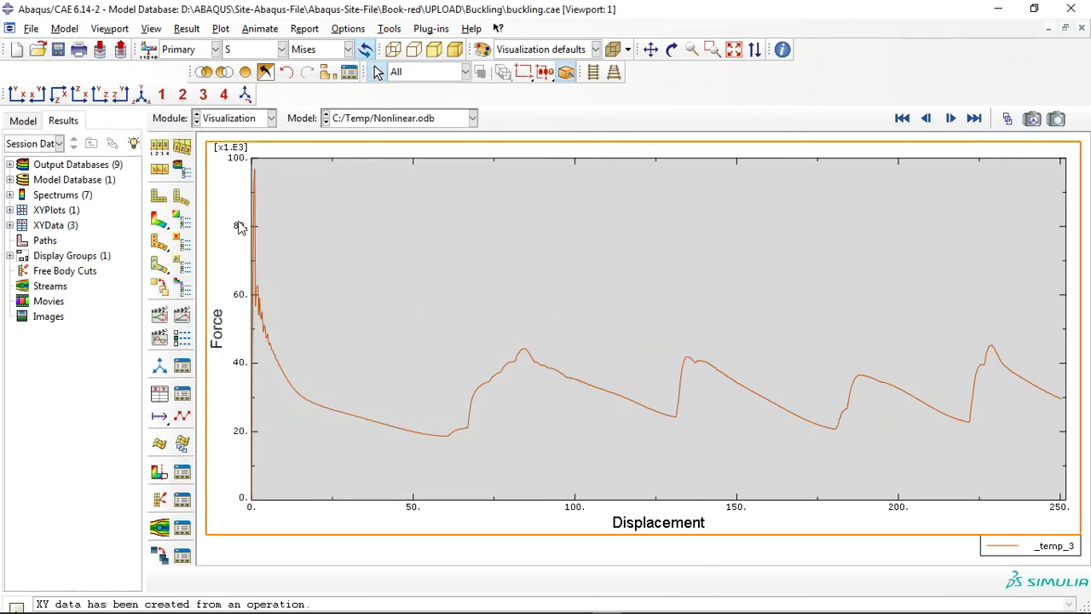
left_click(159, 224)
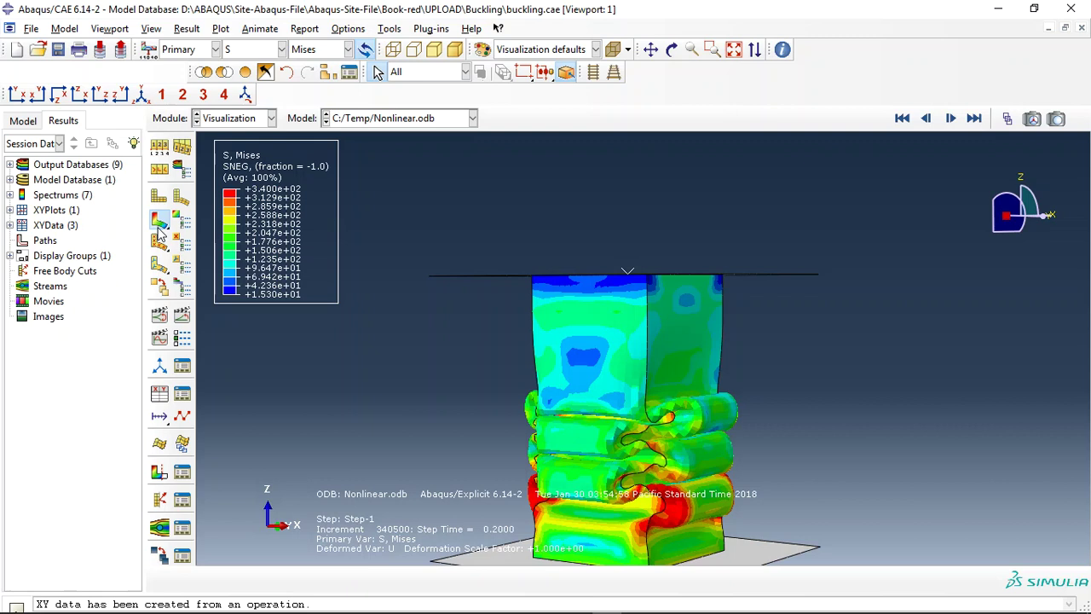
left_click(548, 602)
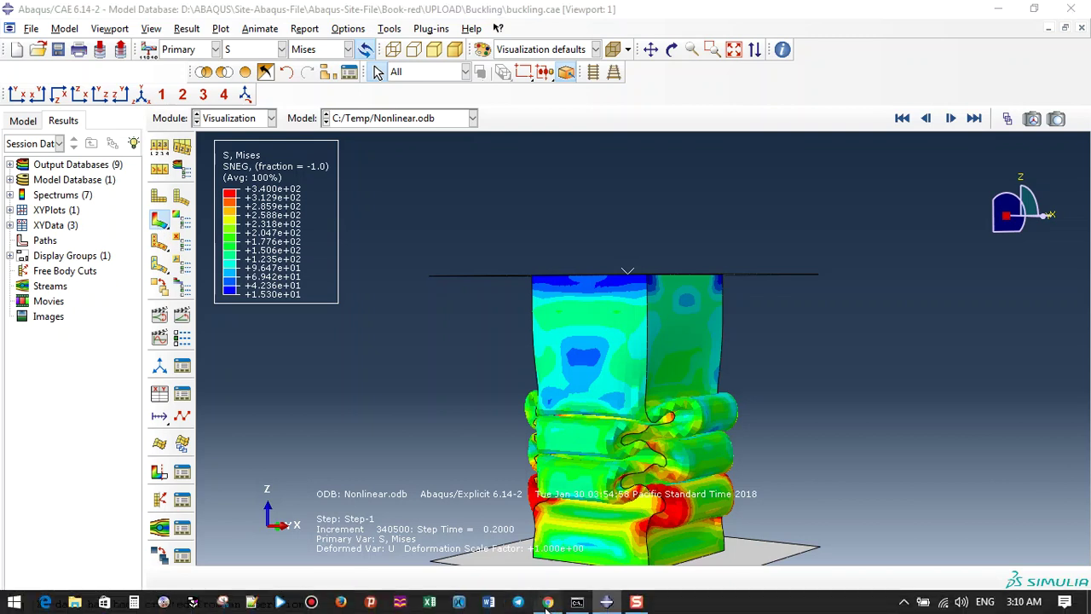
Open 'Simulation buckling and post buckling of a square column in Abaqus' in a new tab.
scroll(469, 350, "up", 2)
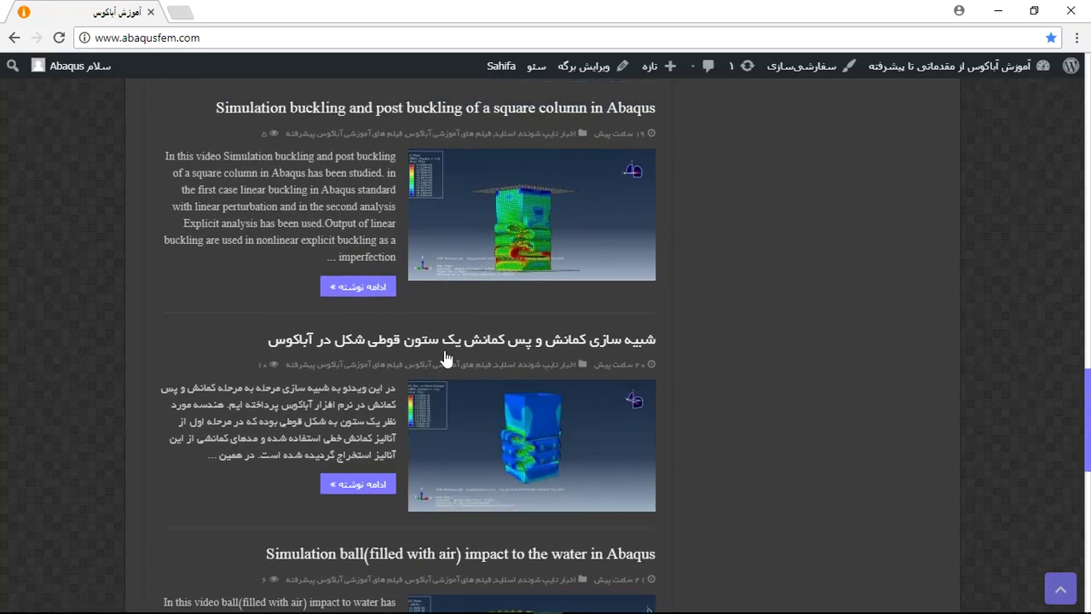
scroll(444, 358, "up", 1)
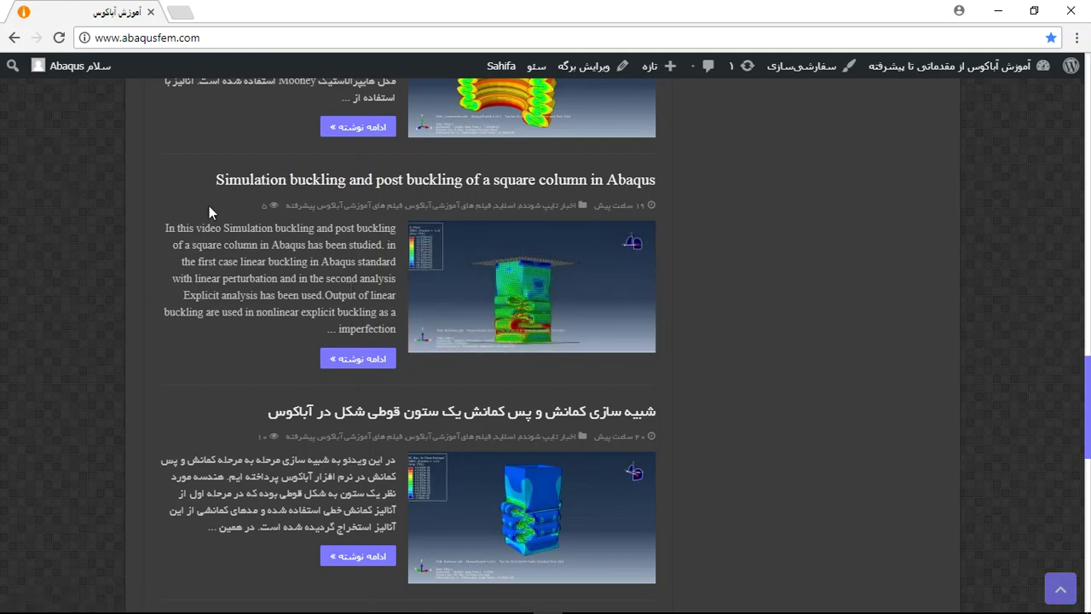
right_click(67, 175)
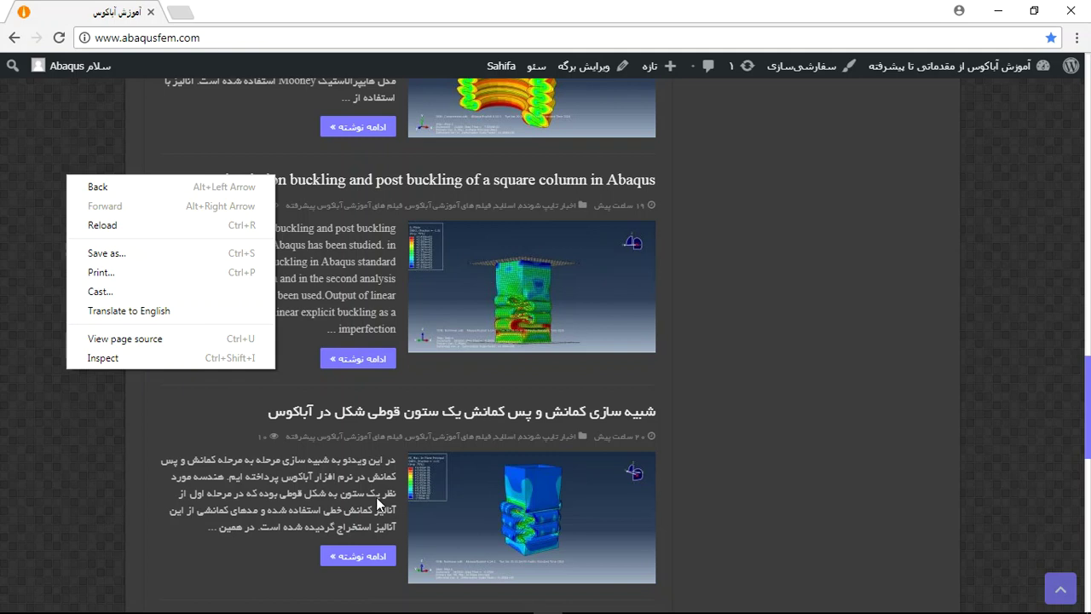
left_click(53, 419)
right_click(346, 355)
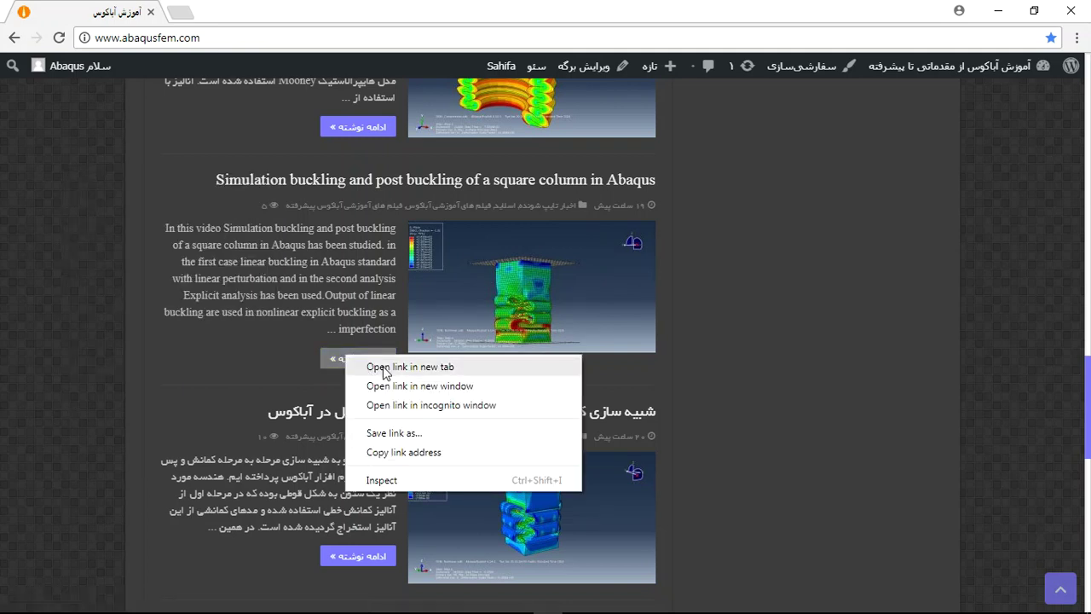
left_click(384, 366)
left_click(239, 12)
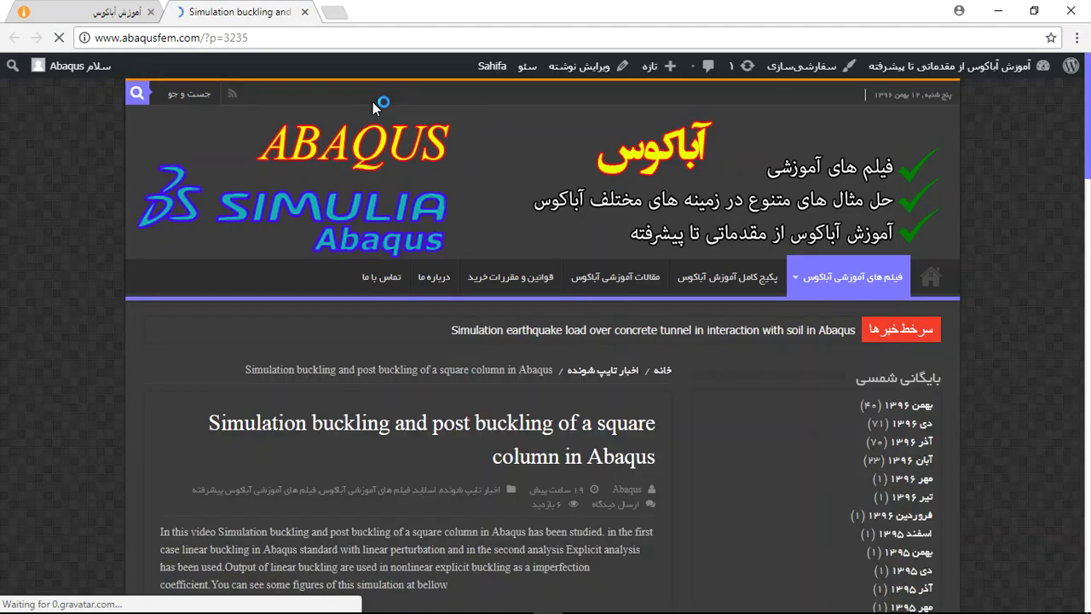
scroll(487, 341, "down", 2)
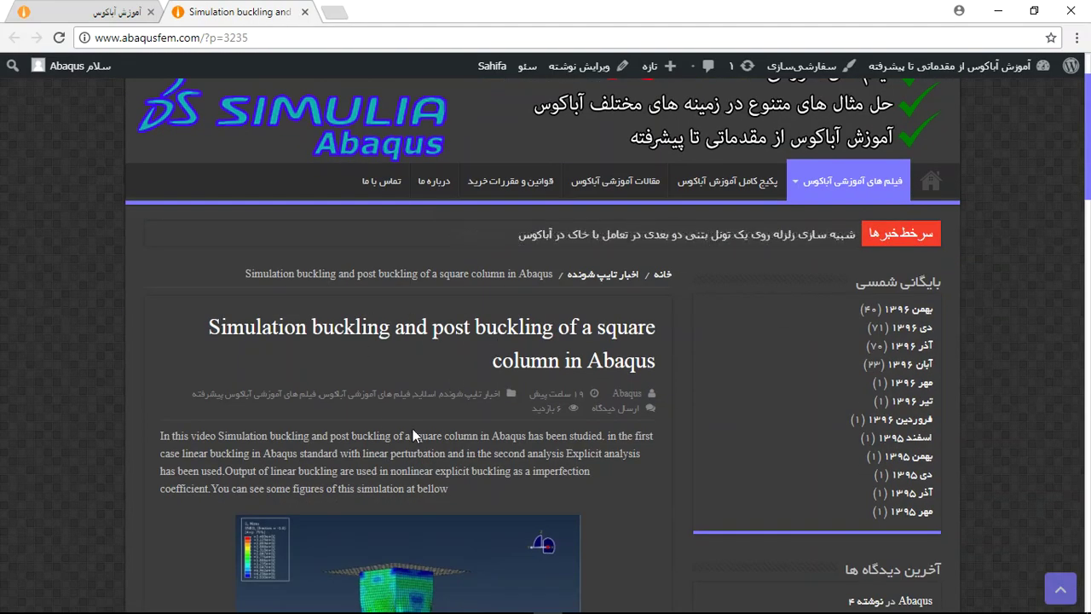
scroll(341, 375, "down", 2)
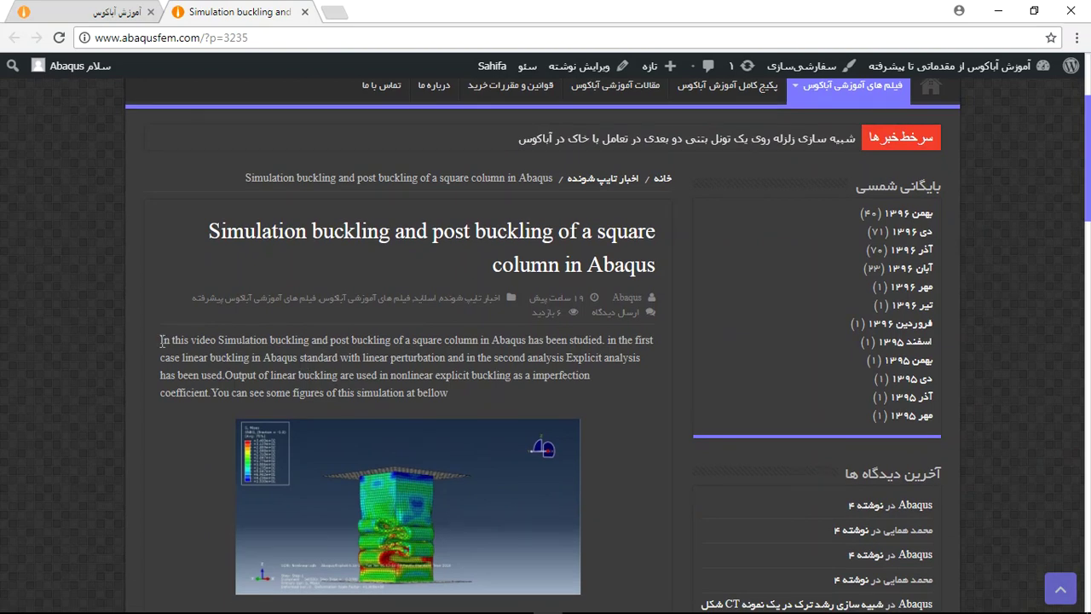
left_click_drag(162, 350, 377, 376)
left_click(377, 376)
scroll(409, 461, "down", 4)
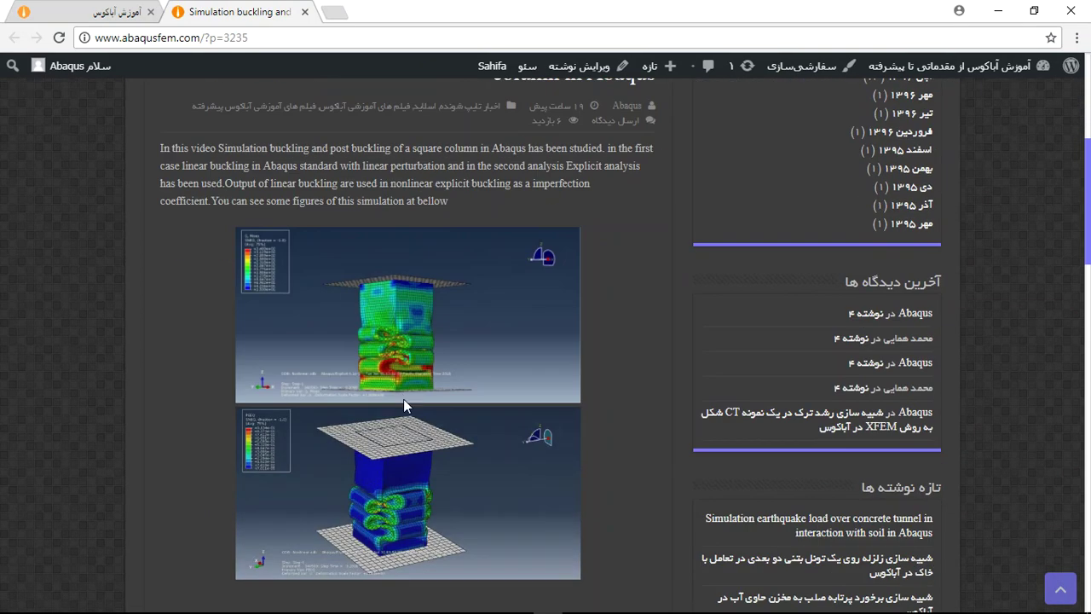
scroll(403, 399, "down", 1)
scroll(400, 418, "down", 3)
scroll(399, 434, "down", 2)
scroll(411, 430, "down", 3)
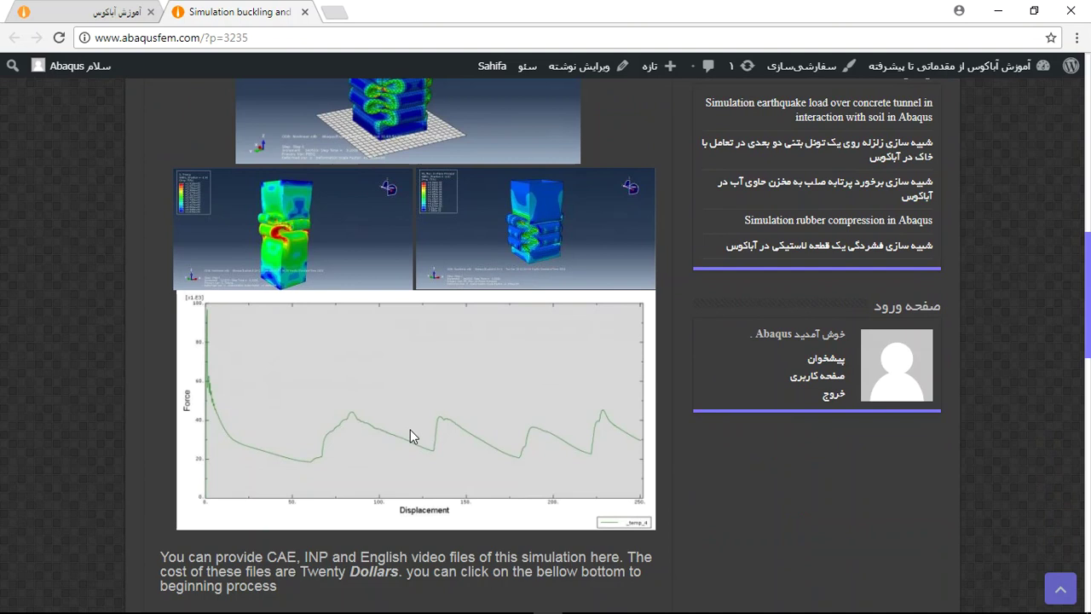
scroll(410, 430, "down", 1)
scroll(397, 385, "down", 1)
scroll(398, 443, "down", 1)
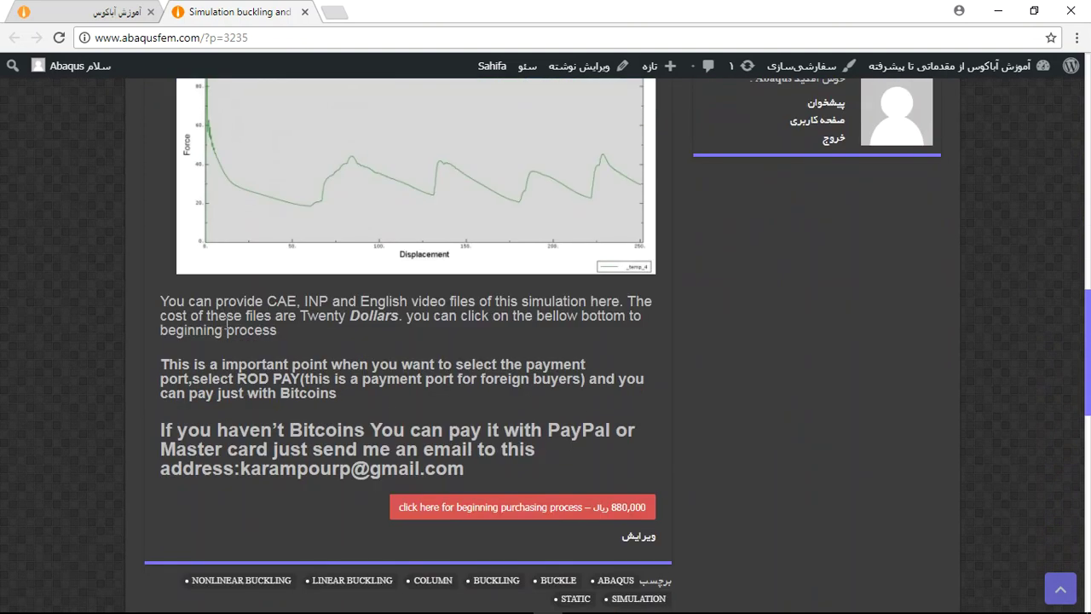
left_click_drag(164, 299, 214, 367)
left_click(271, 308)
left_click_drag(269, 298, 439, 301)
left_click(312, 319)
left_click_drag(301, 315, 401, 315)
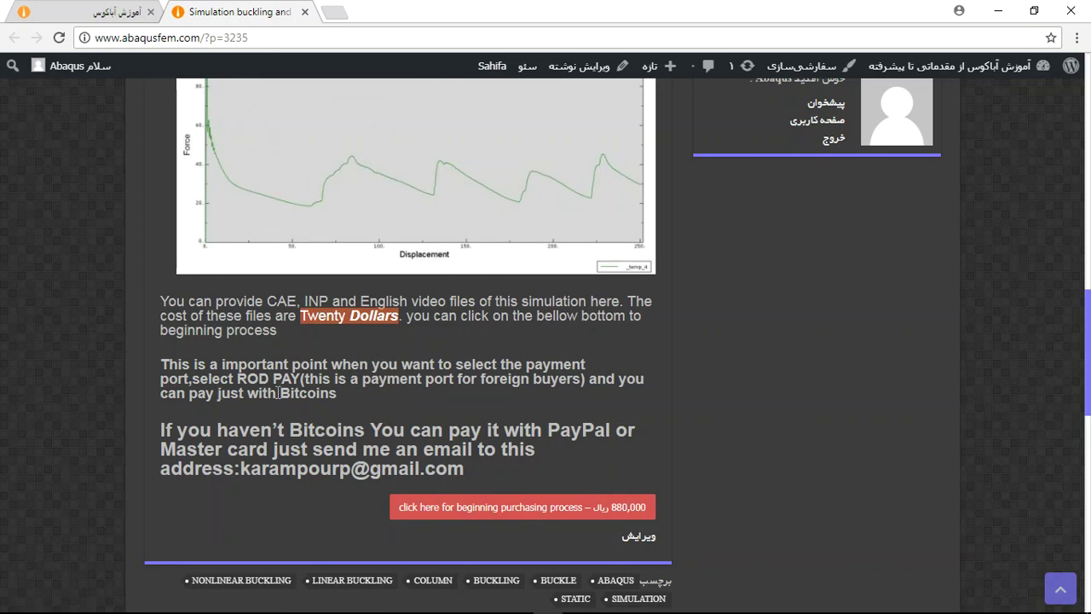
left_click_drag(277, 393, 334, 393)
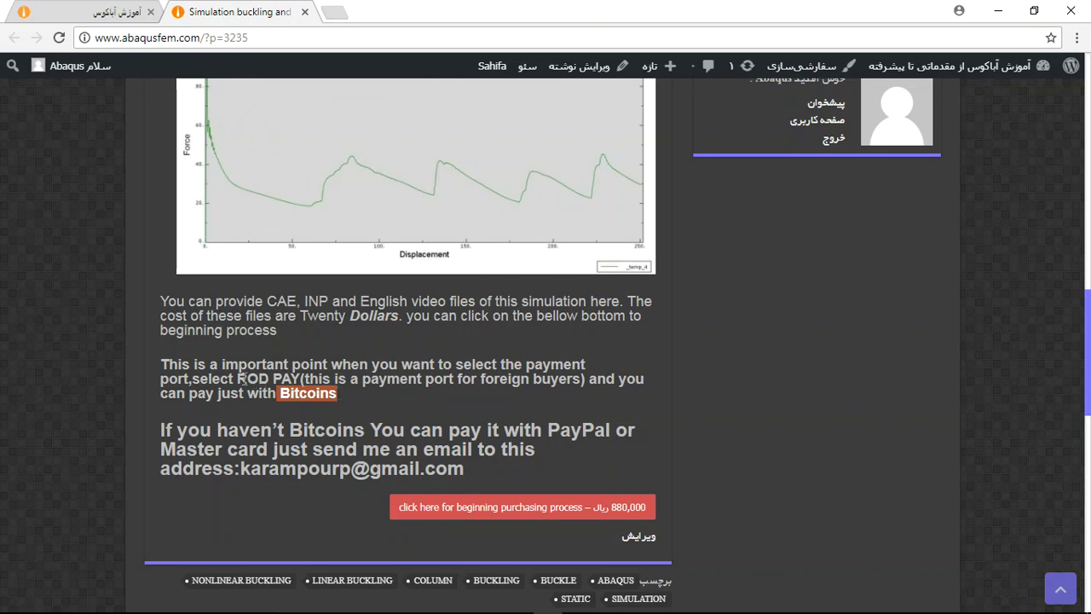
left_click_drag(239, 378, 300, 378)
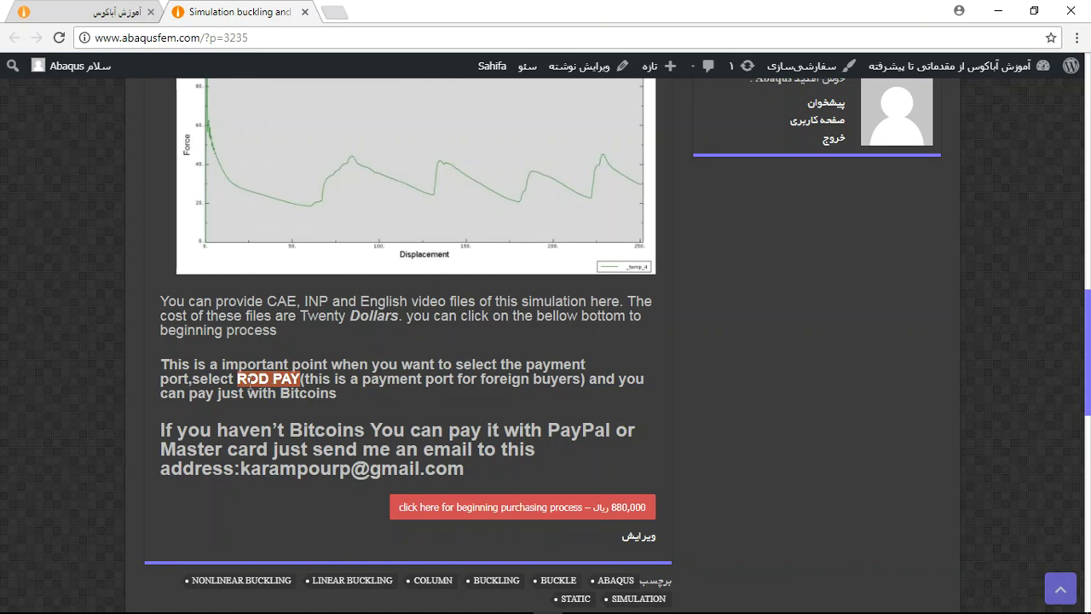
left_click_drag(282, 394, 346, 395)
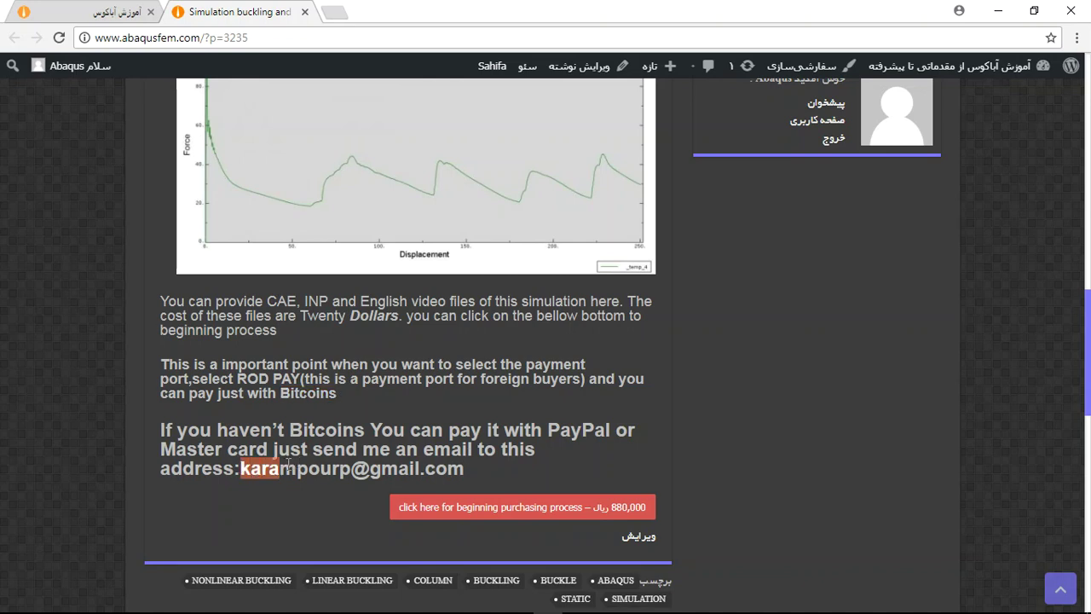
left_click_drag(288, 463, 464, 465)
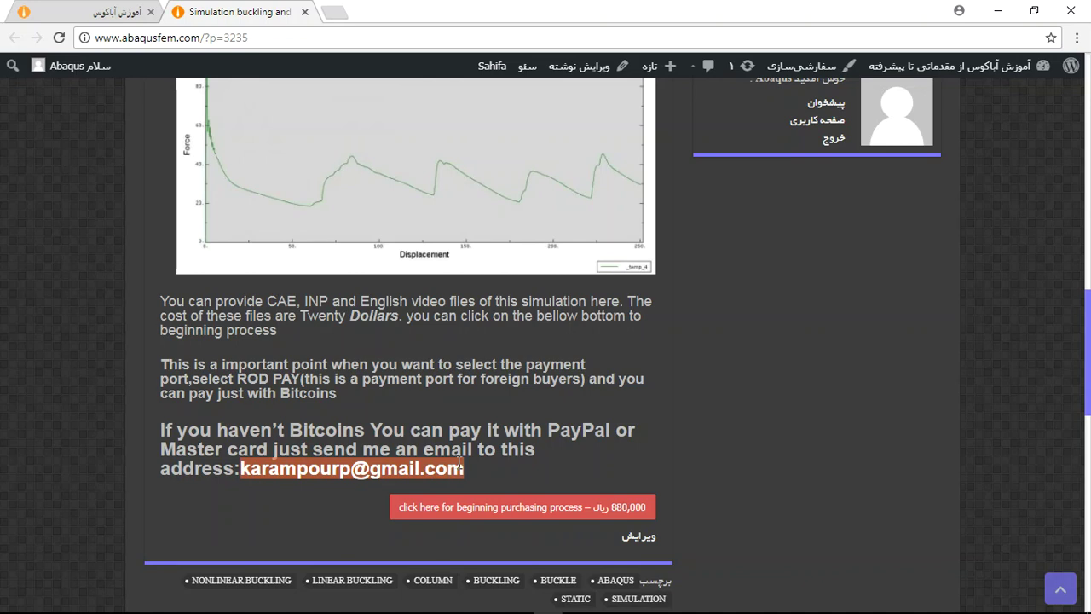
scroll(307, 456, "up", 10)
scroll(313, 452, "up", 5)
scroll(314, 451, "up", 3)
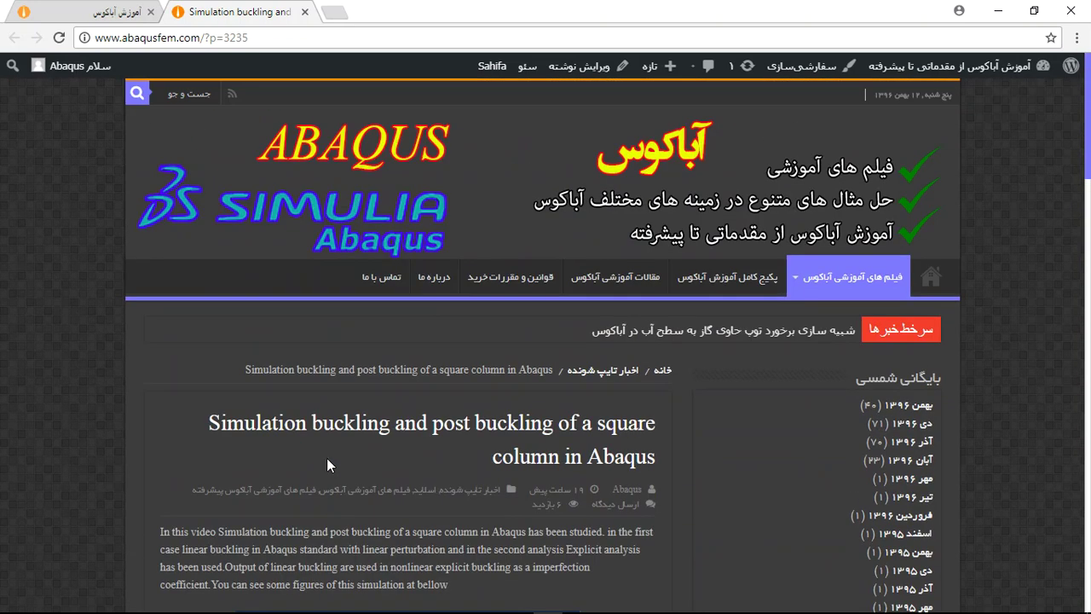